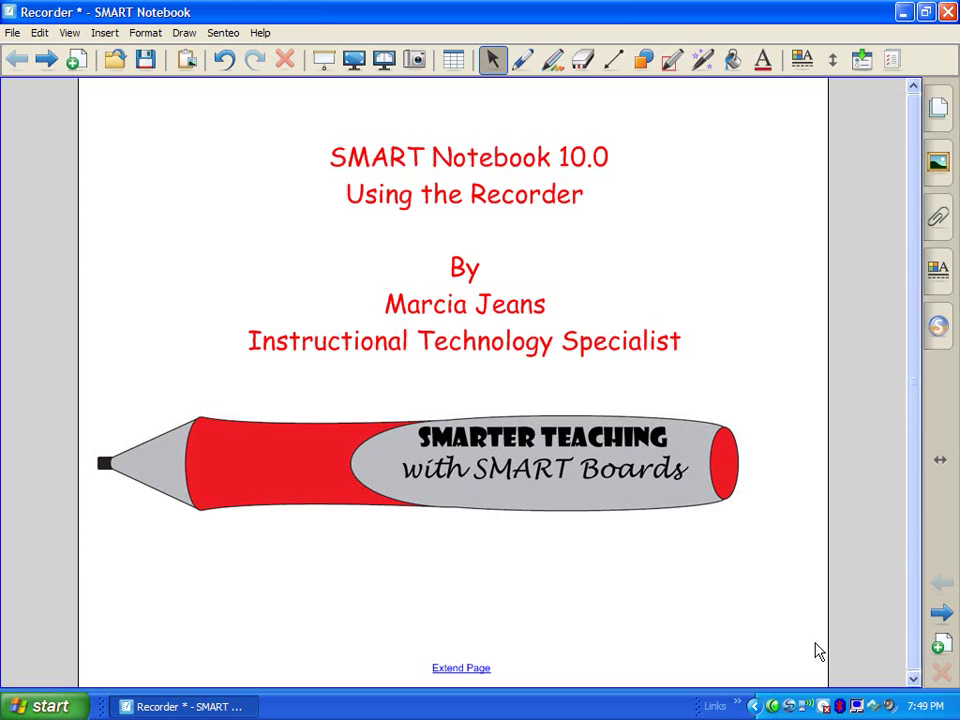
Launch the SMART Recorder from the SMART Board tools in the system notification area
left_click(824, 706)
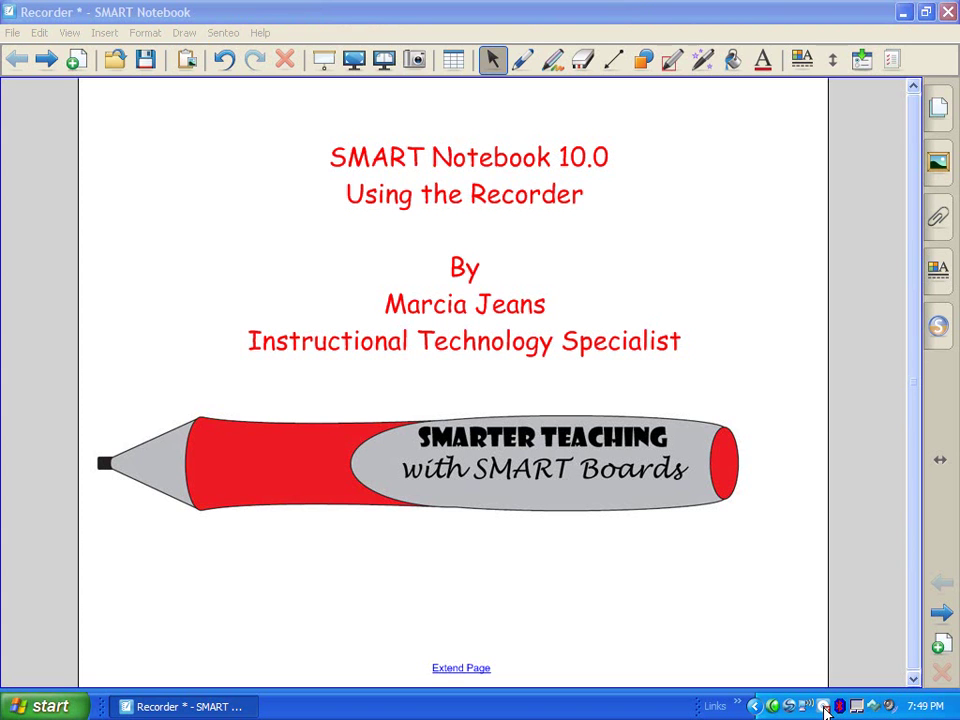
right_click(824, 706)
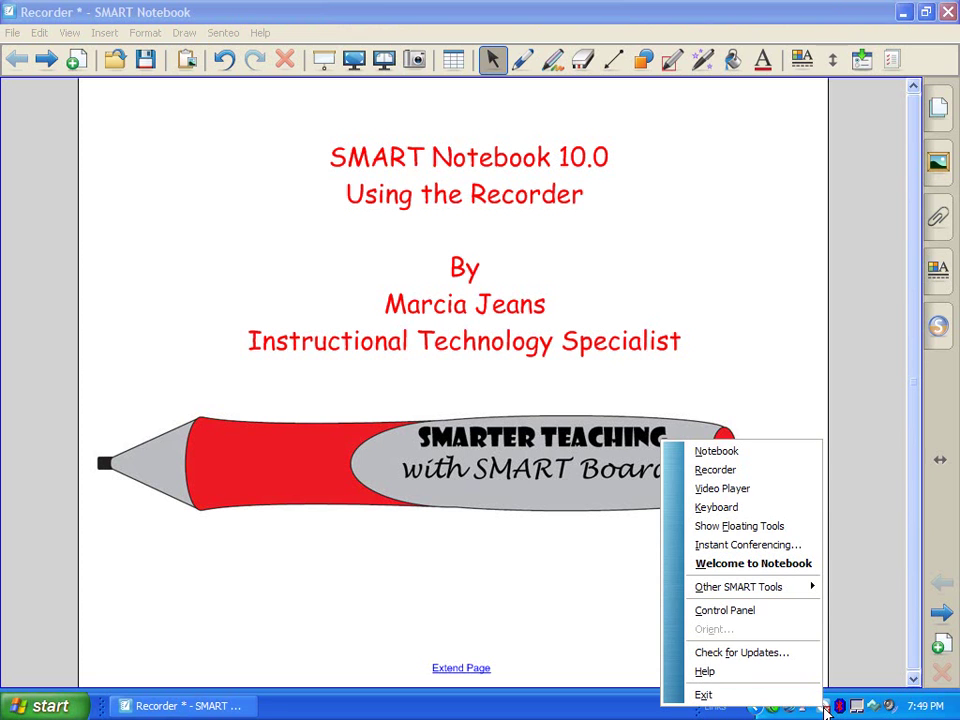
left_click(765, 470)
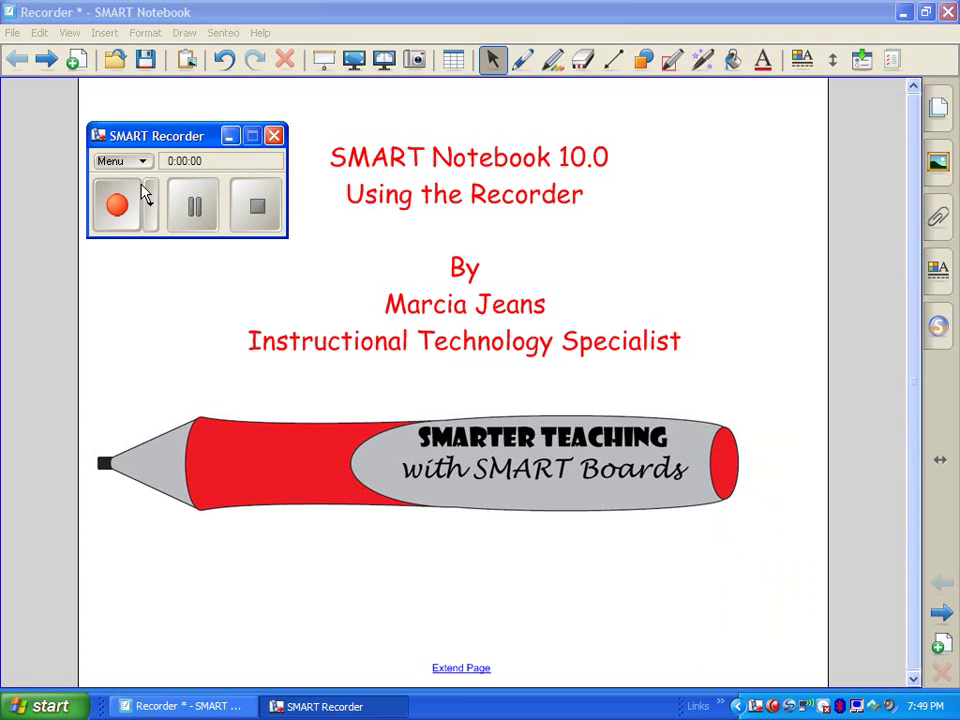
Review the recorder's recording quality and video format options, accepting Windows Media Video Files (*.wmv) as the format
left_click(143, 163)
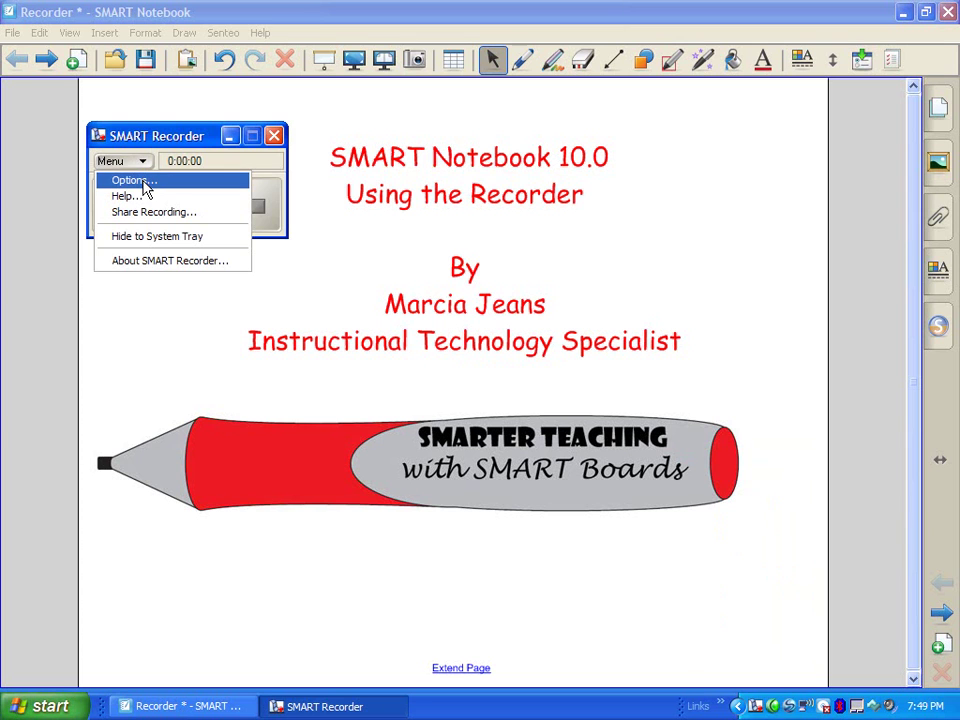
left_click(144, 183)
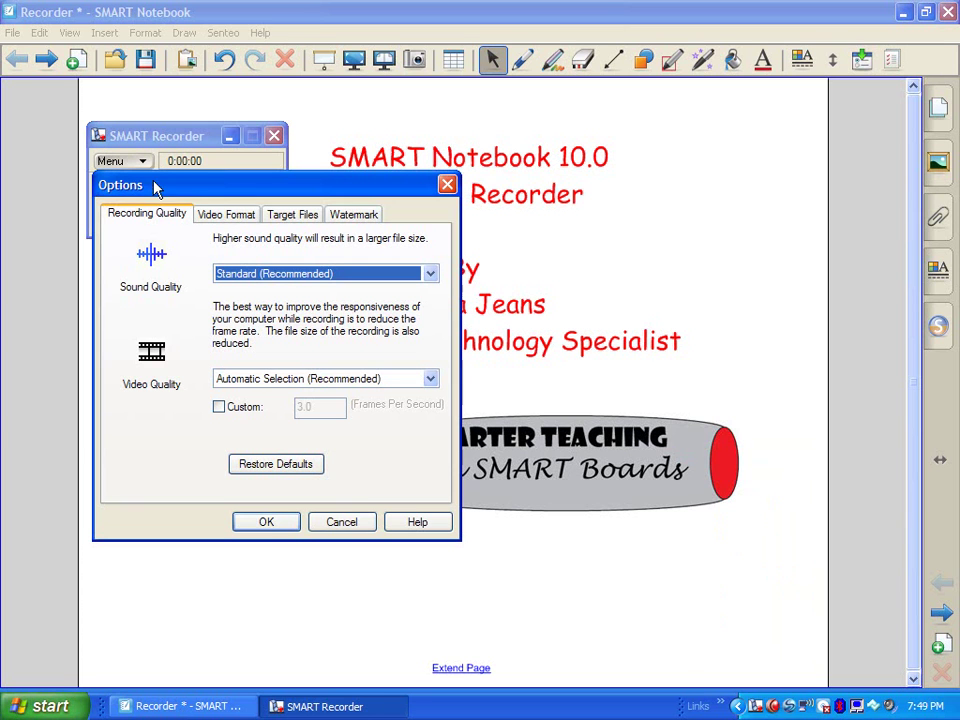
left_click(229, 215)
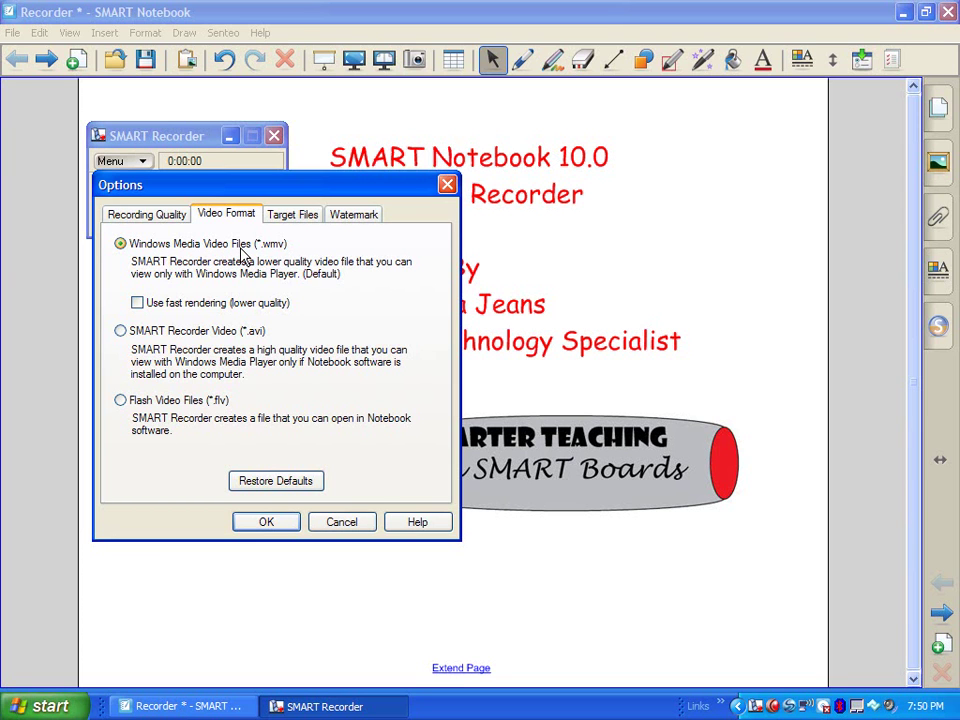
left_click(266, 524)
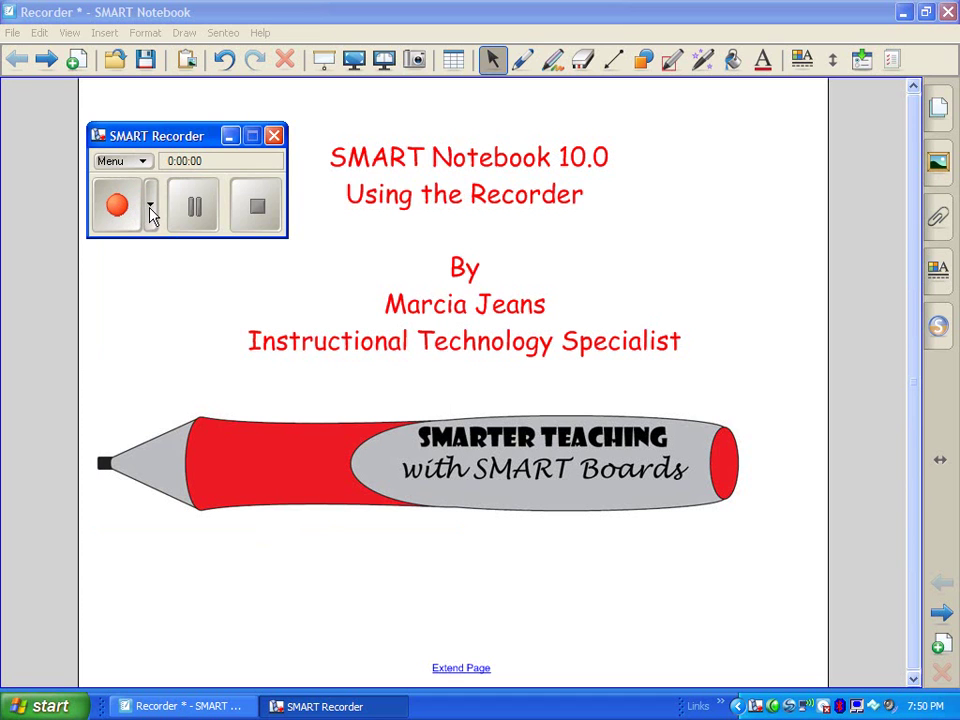
Start recording the whole desktop, capturing the bare Windows desktop and restoring the open windows
left_click(150, 210)
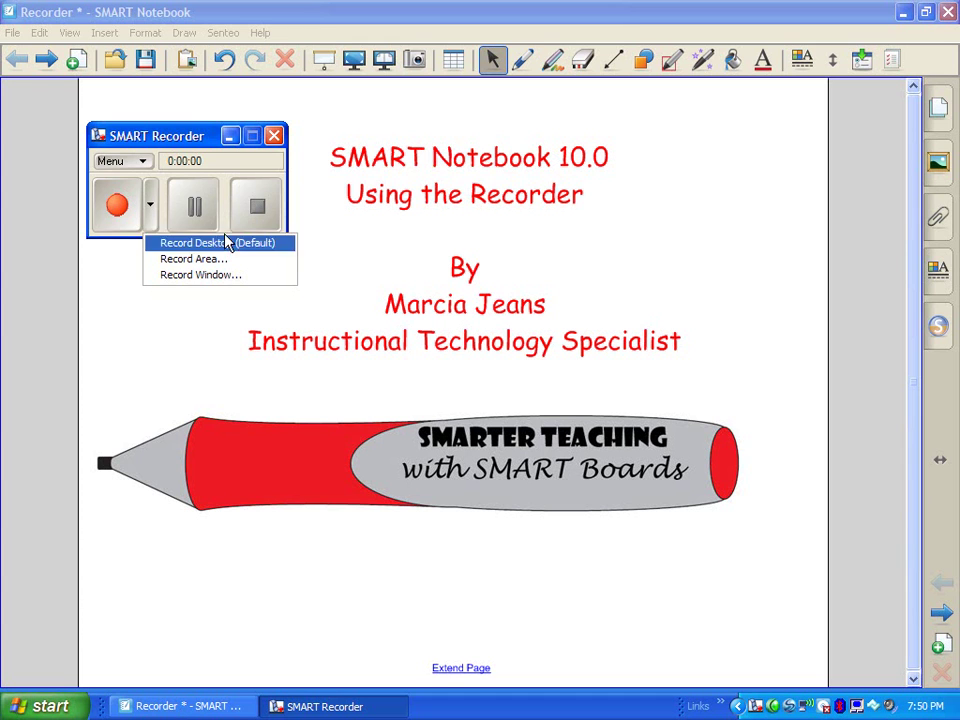
left_click(117, 204)
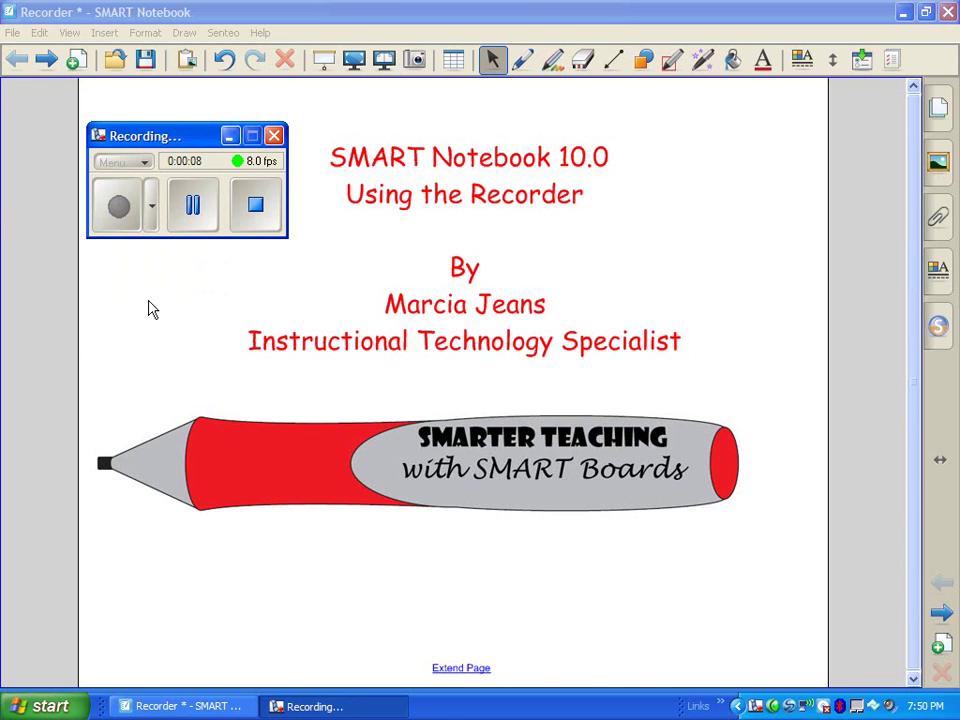
key("super+d")
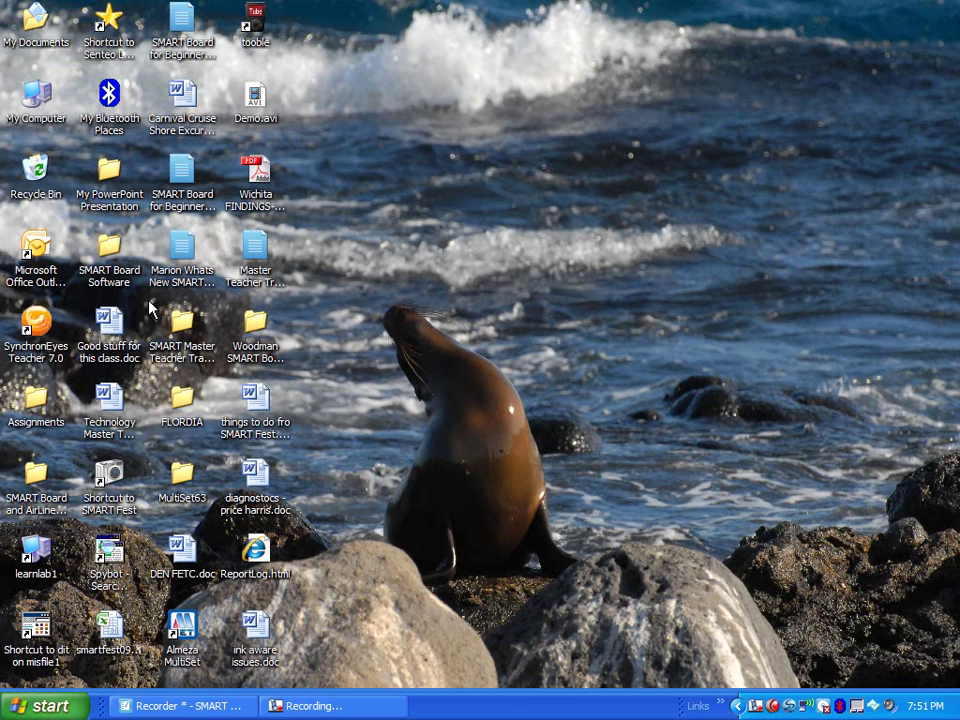
key("super+d")
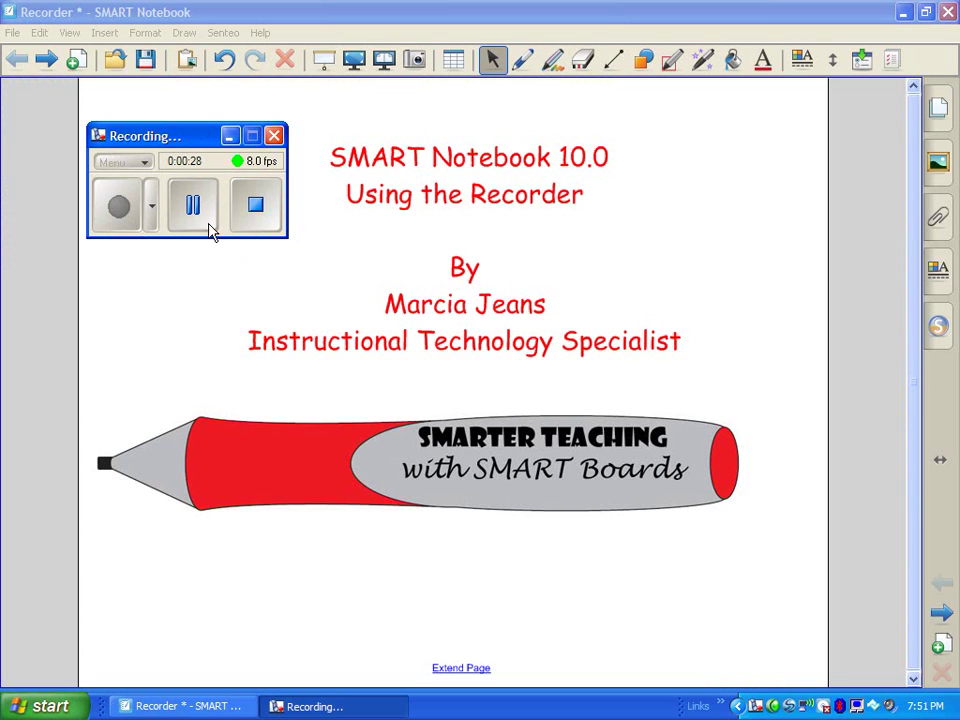
Stop the recording and save it to the Desktop as February08 0751 in Windows Media Video format
left_click(257, 207)
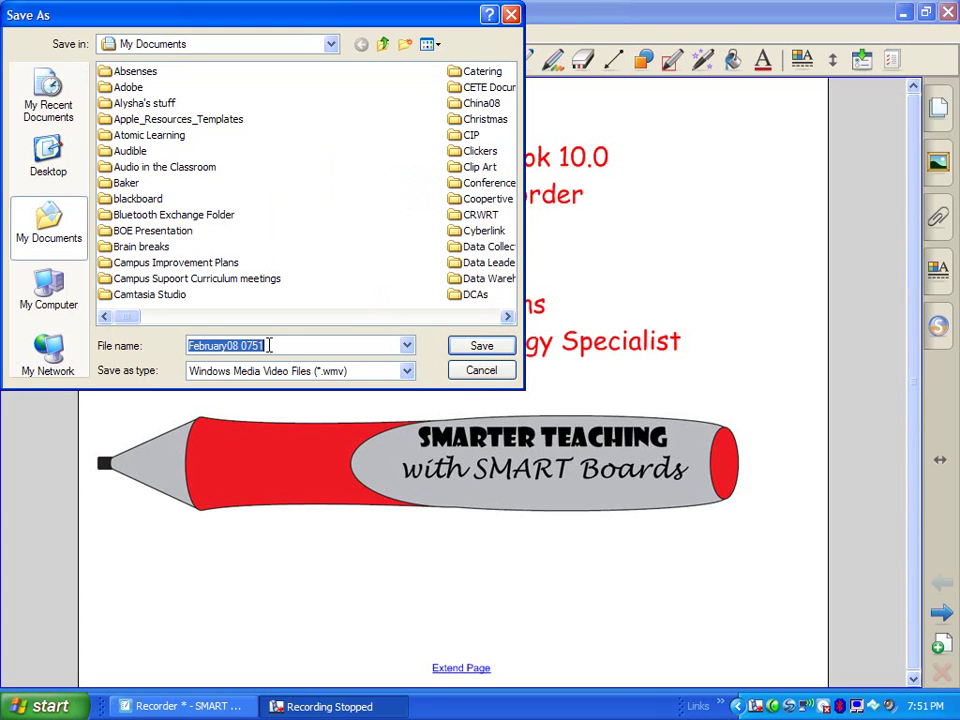
left_click(48, 158)
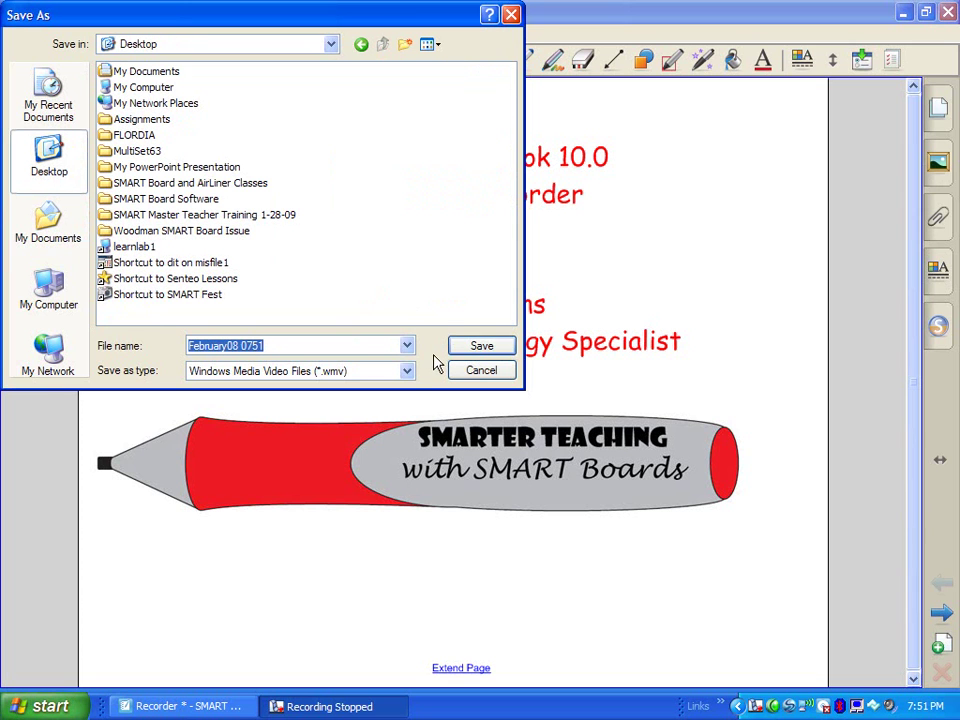
left_click(474, 350)
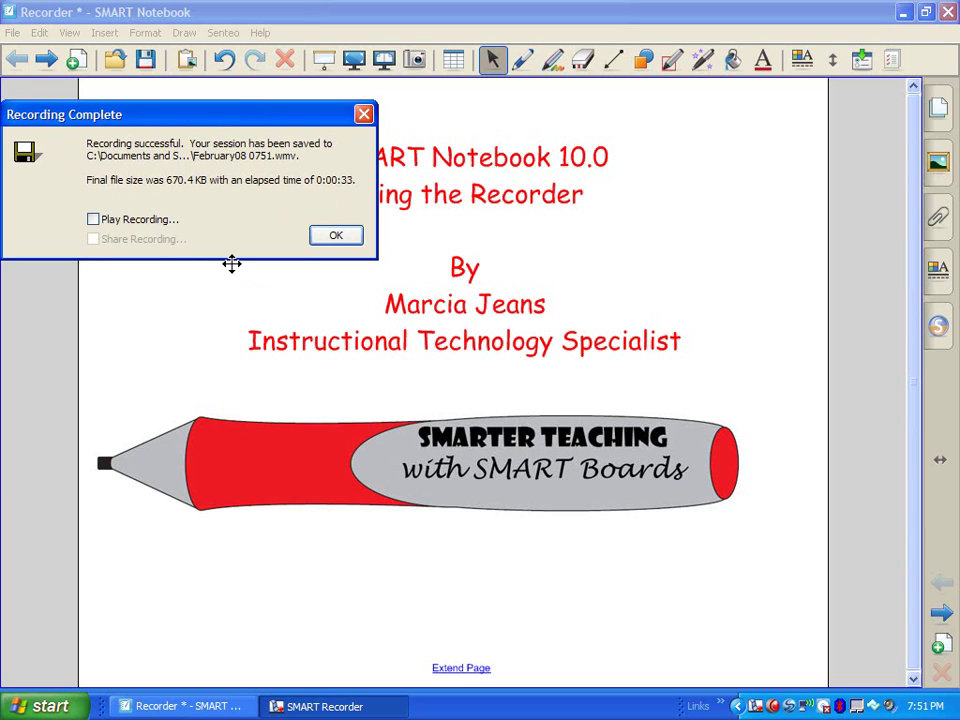
Play back the finished recording, and close both the recorder and the media player
left_click(146, 222)
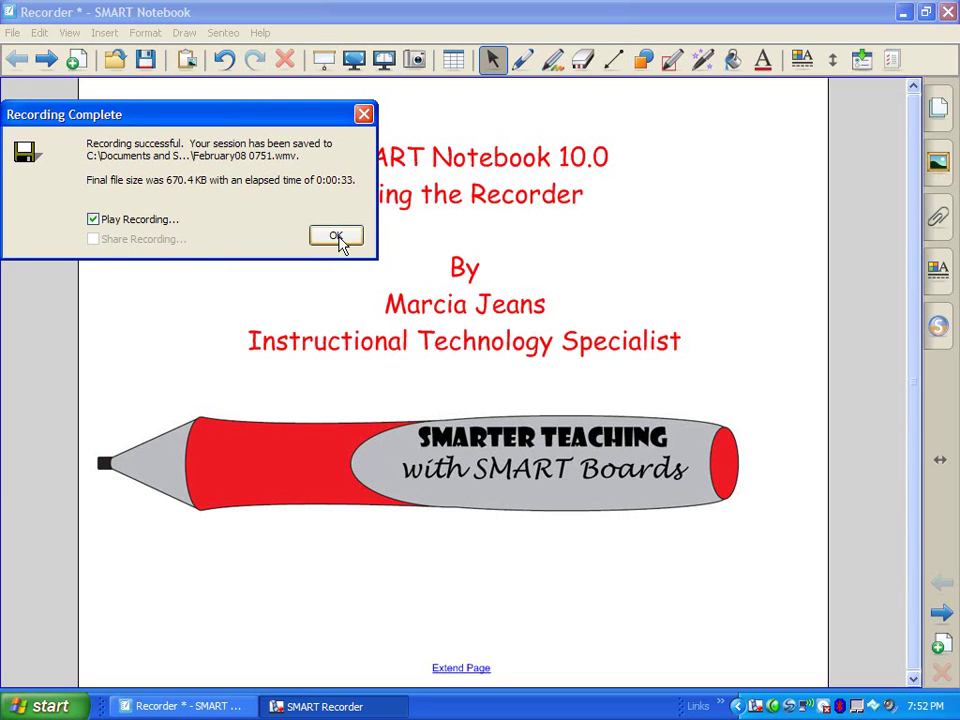
left_click(336, 236)
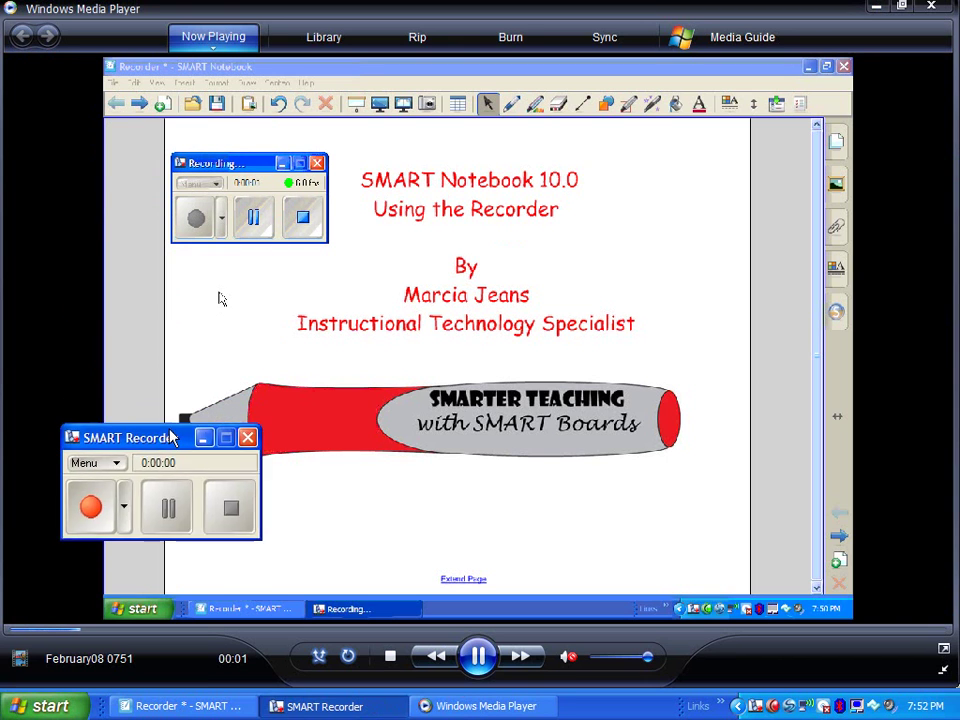
left_click(189, 505)
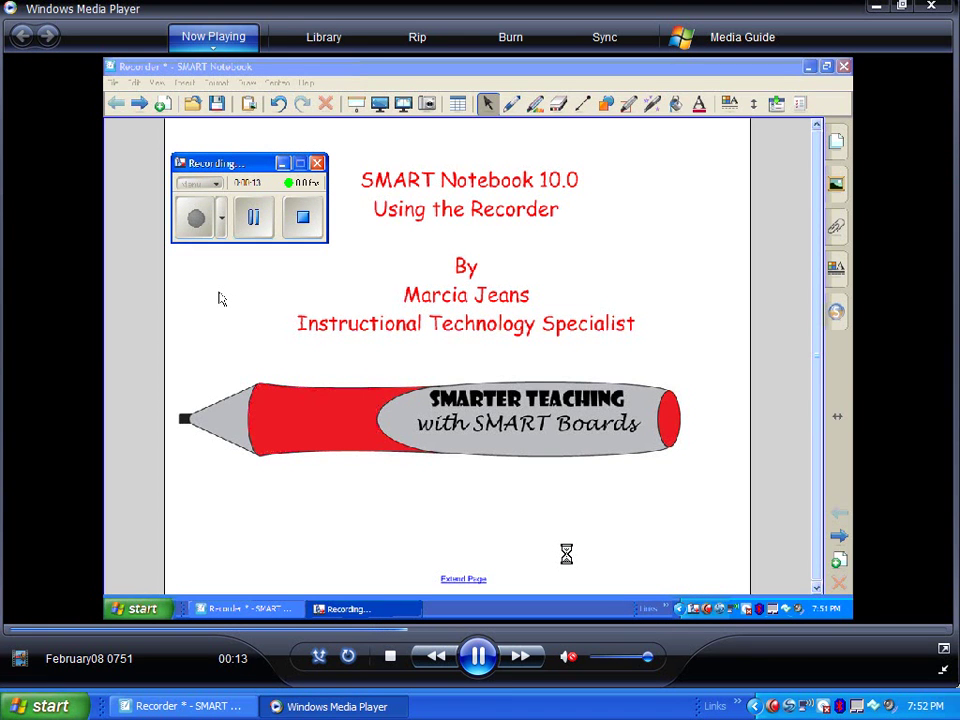
left_click(931, 14)
left_click(731, 209)
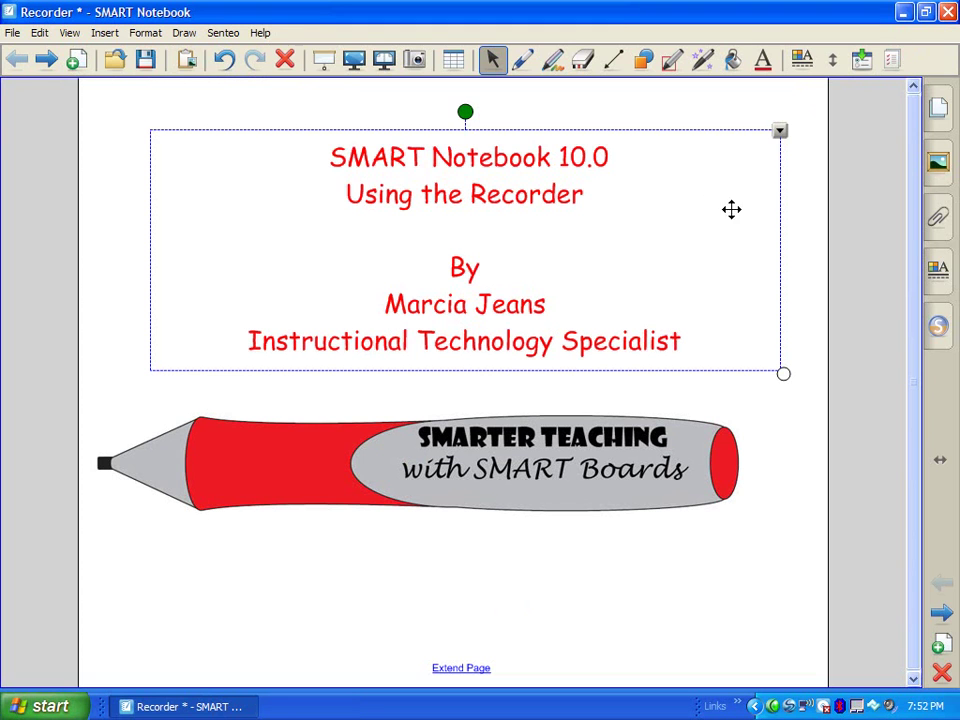
left_click(718, 608)
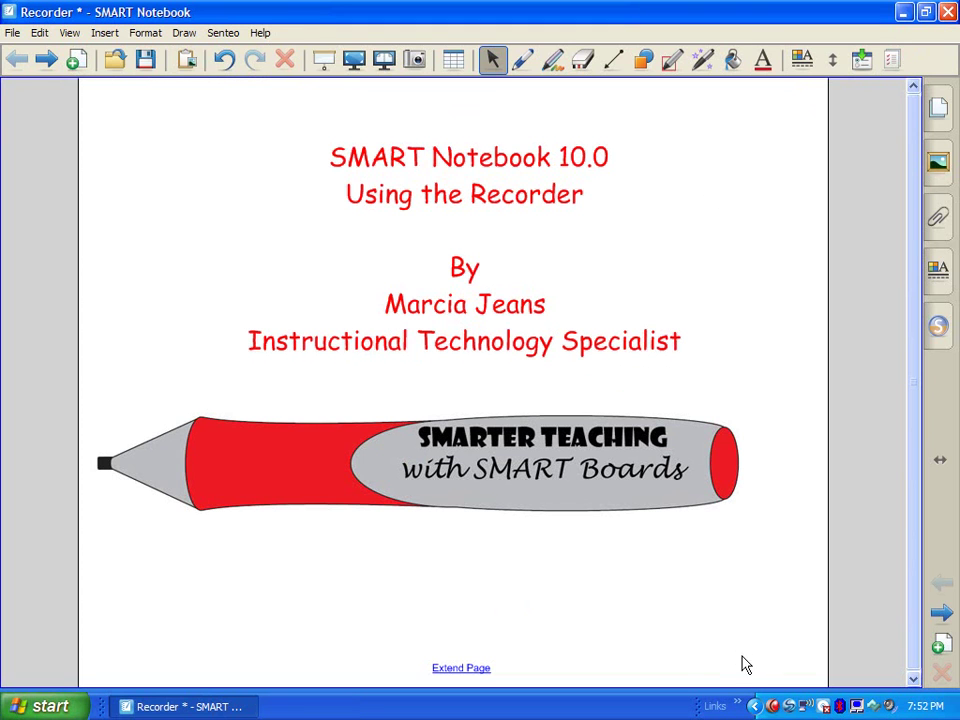
Reopen the SMART Recorder, move it beside the page title and show its Share Recording option
right_click(793, 703)
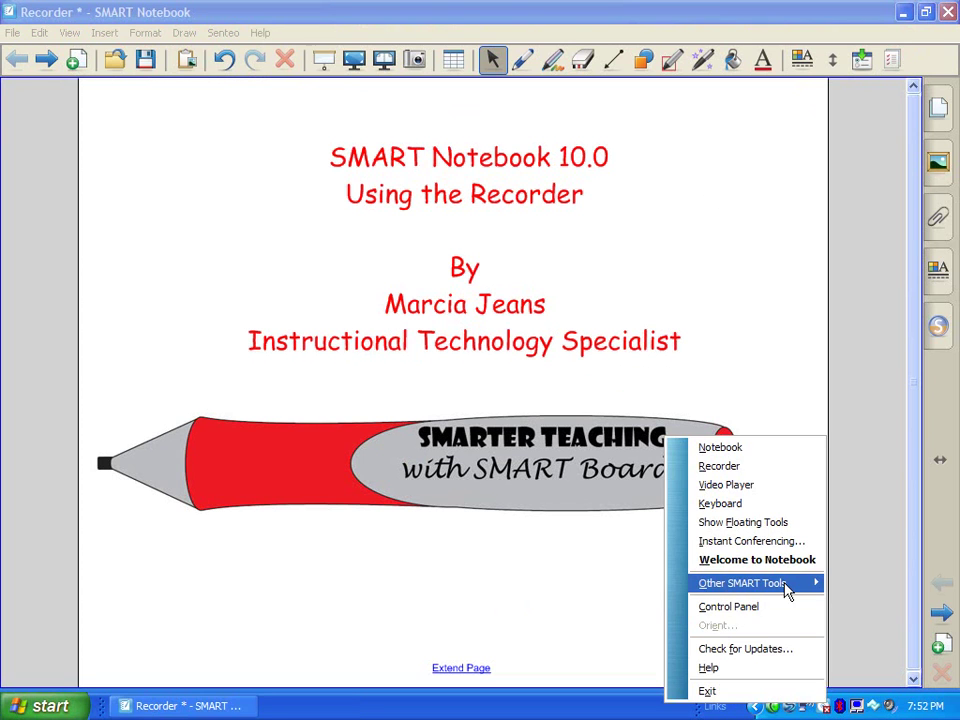
left_click(757, 472)
left_click_drag(86, 507, 172, 165)
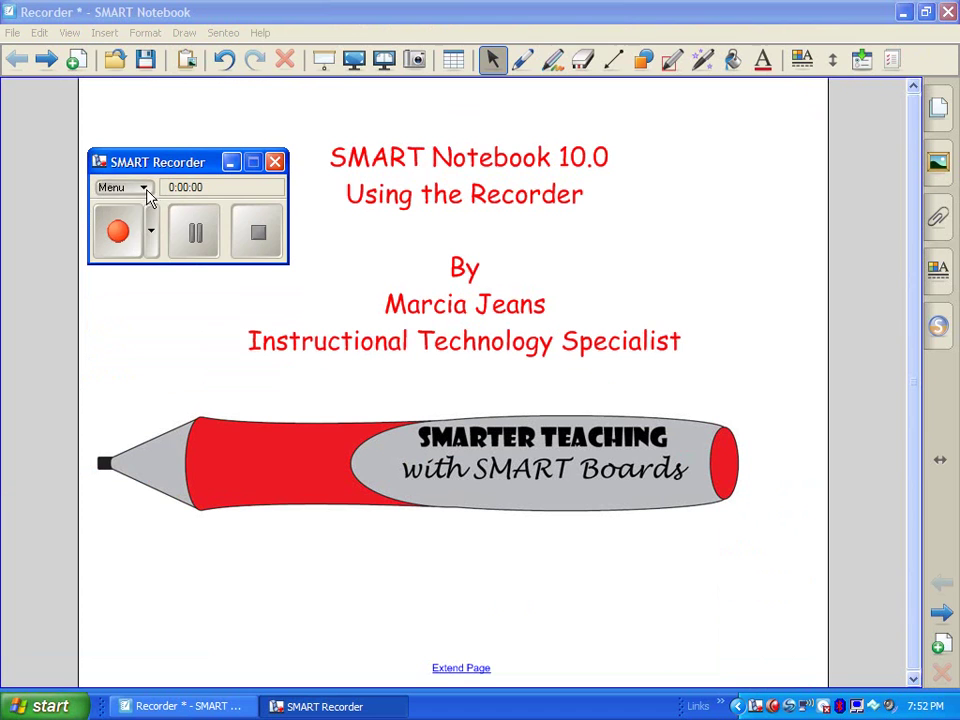
left_click(143, 188)
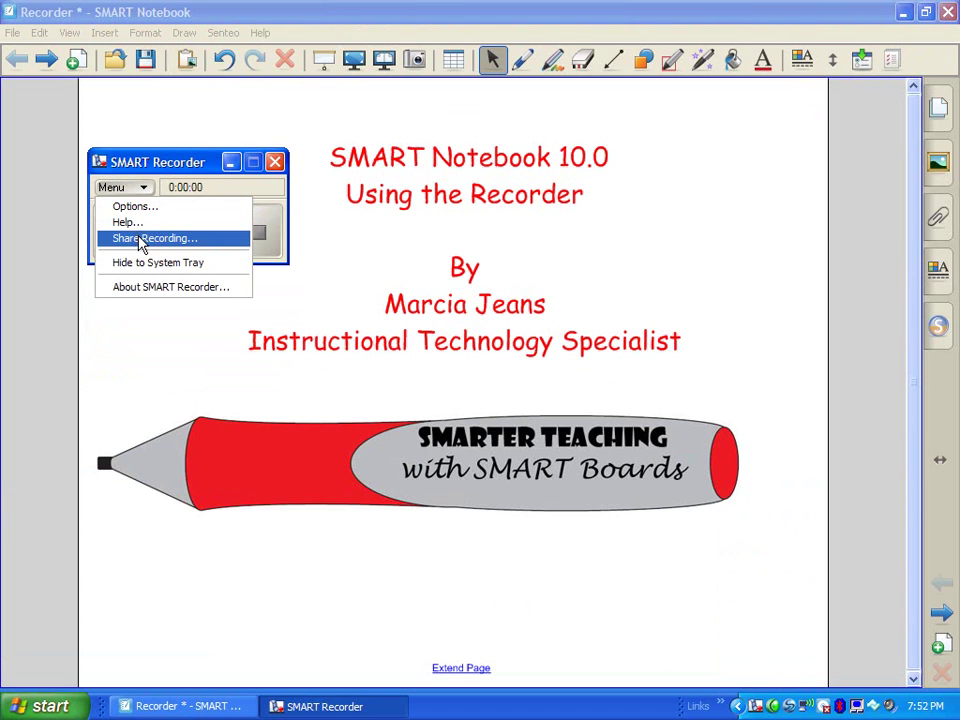
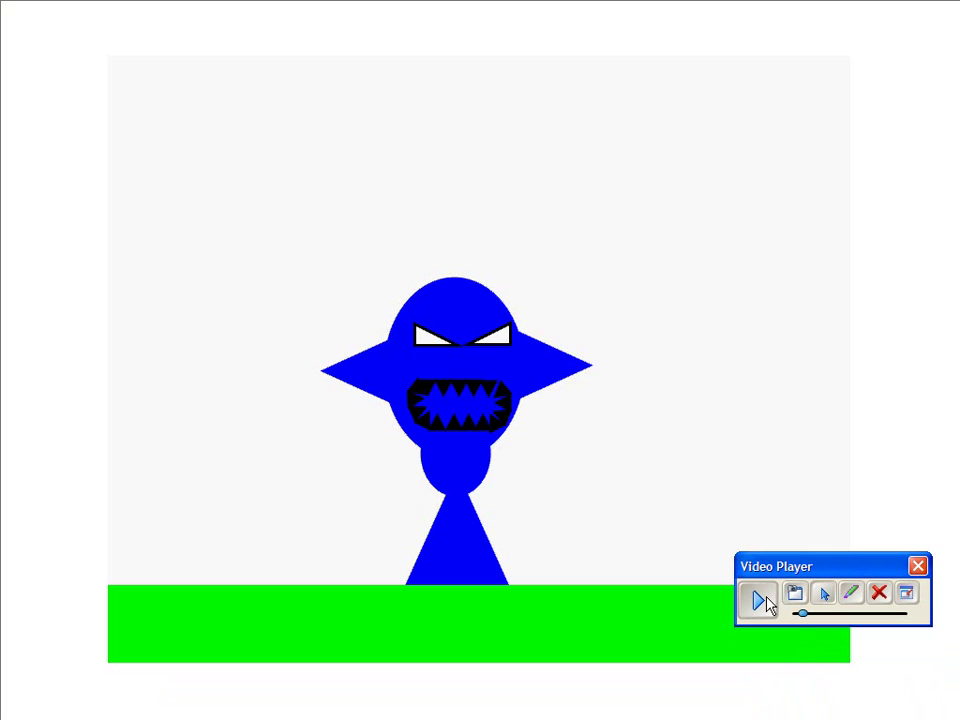
Play Demo.avi full screen from the beginning in SMART Video Player, and close the player
left_click_drag(802, 614, 792, 618)
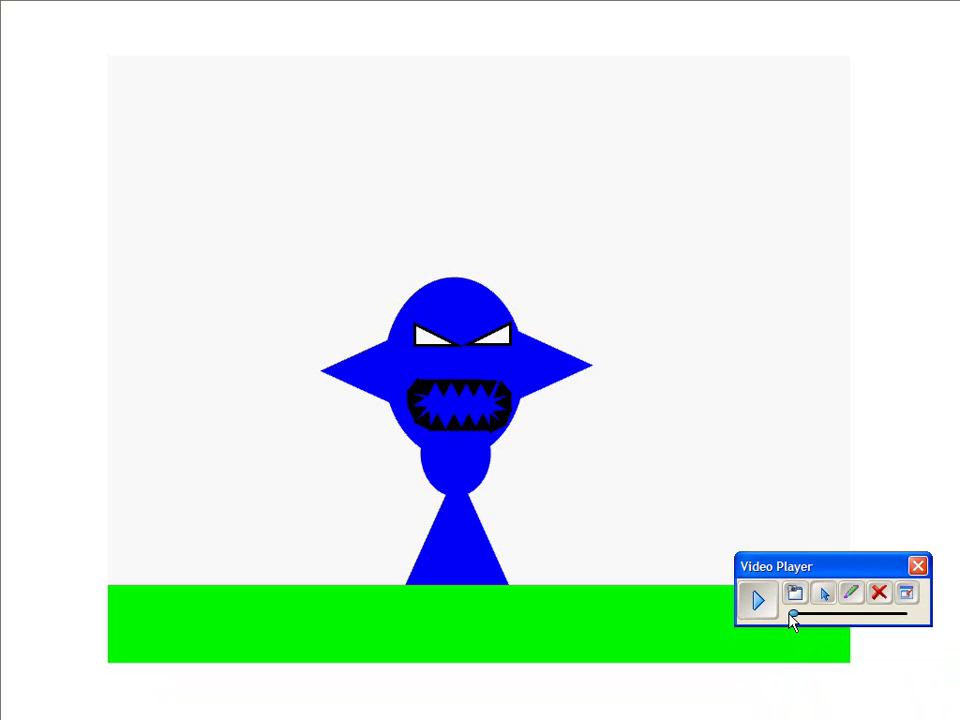
left_click(758, 601)
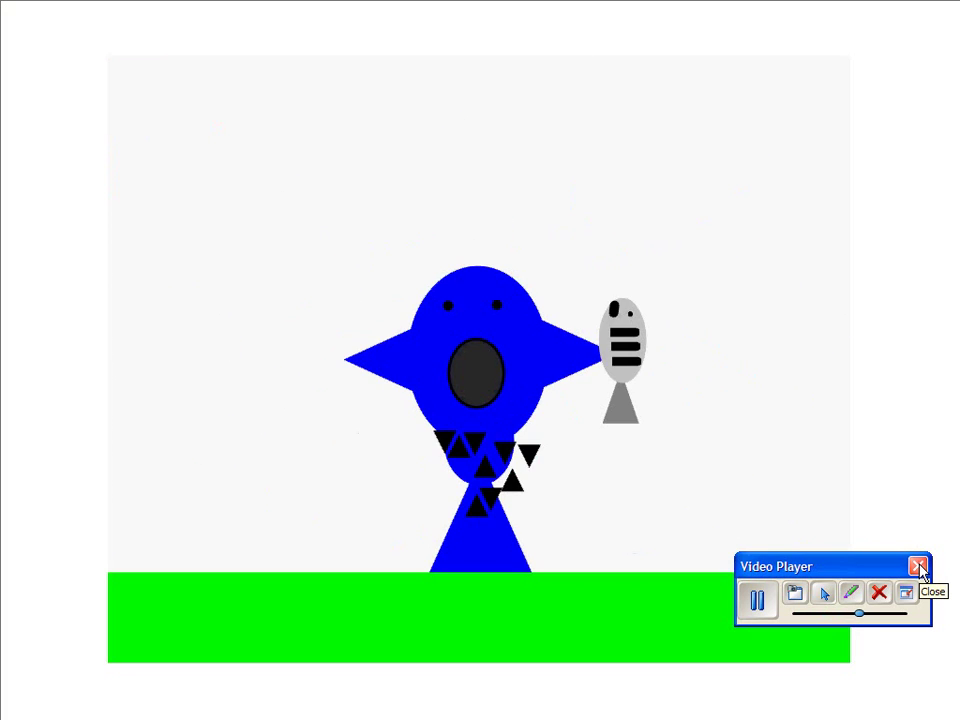
left_click(918, 567)
key("Escape")
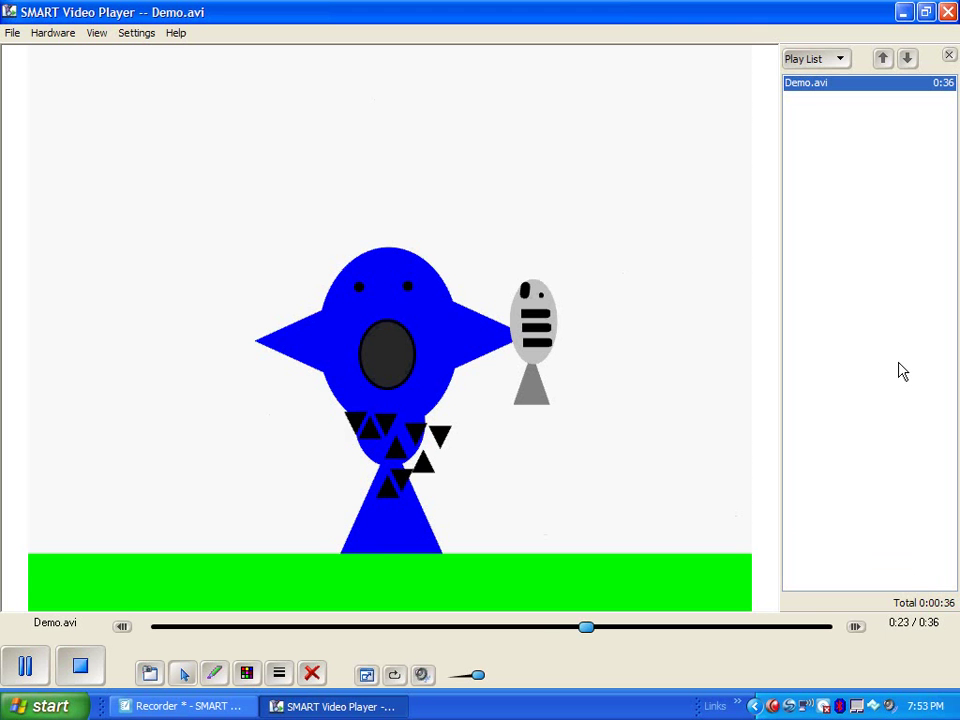
left_click(948, 12)
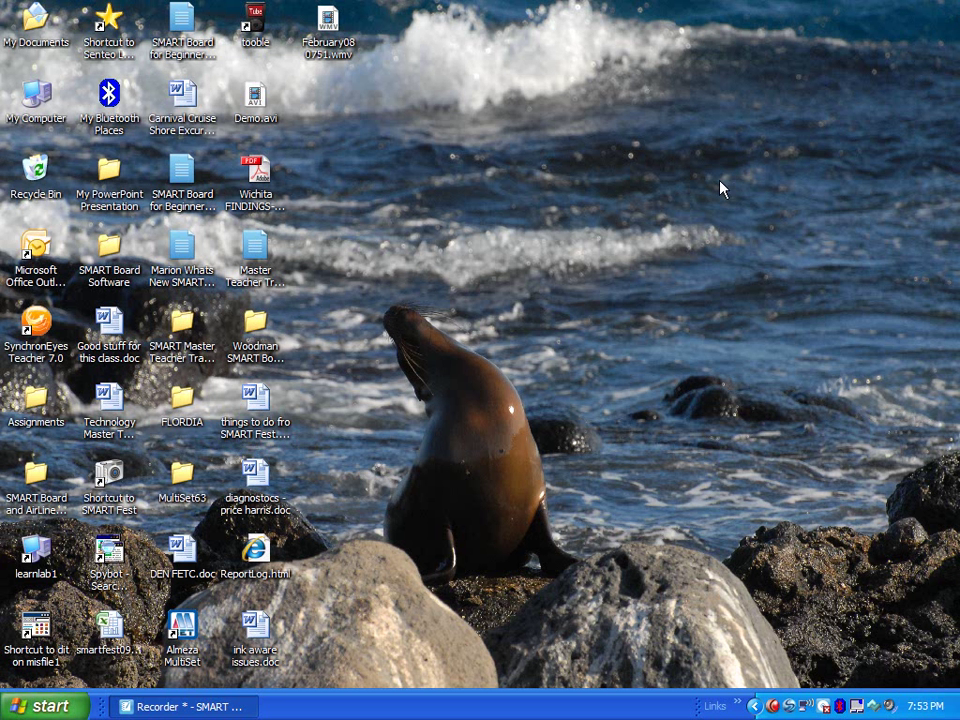
Return to SMART Notebook and attach a copy of February08 0751.wmv from the Desktop to the Recorder file
left_click(229, 705)
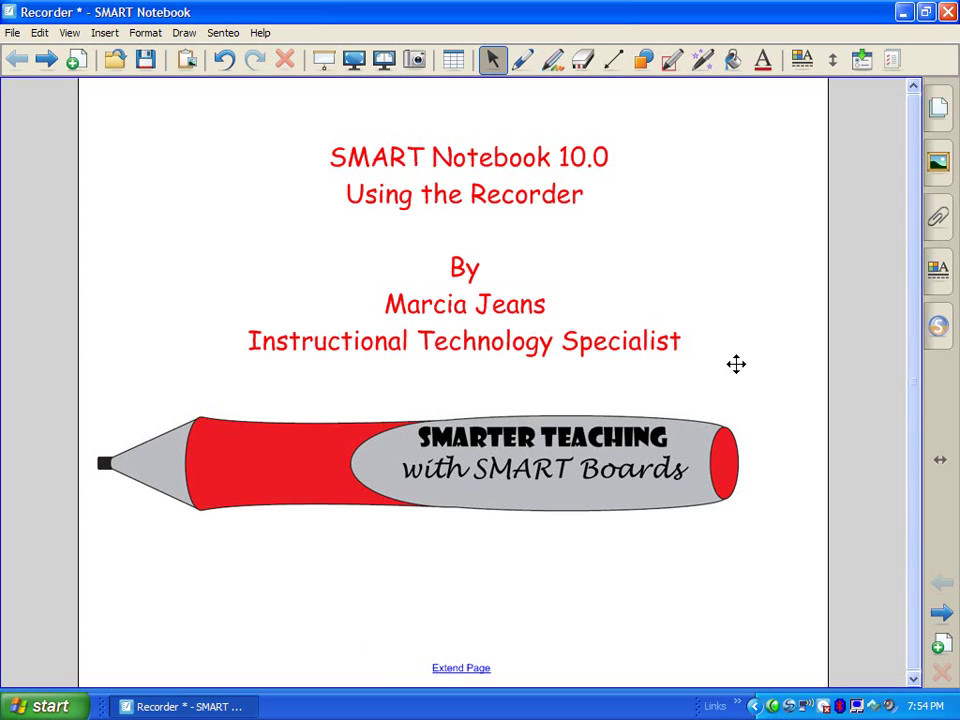
left_click(766, 218)
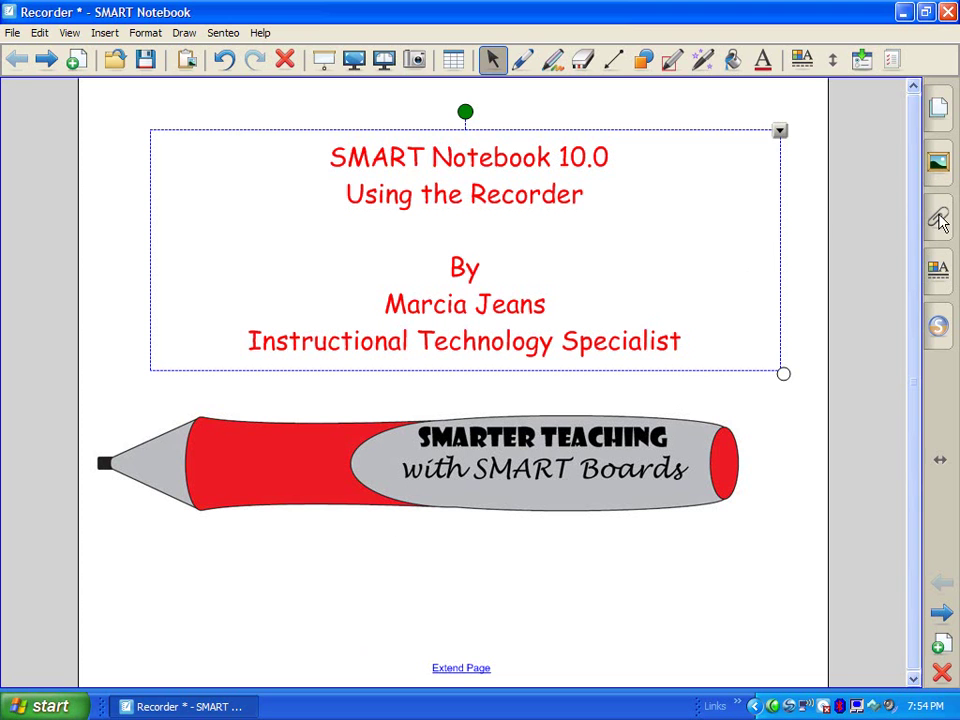
left_click(938, 217)
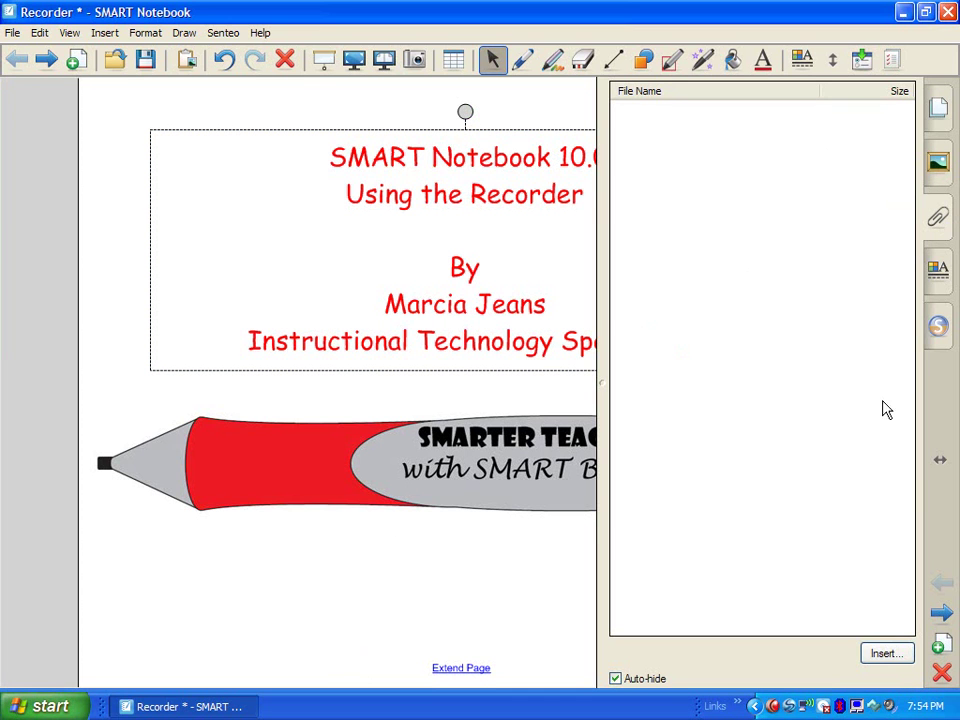
left_click(884, 655)
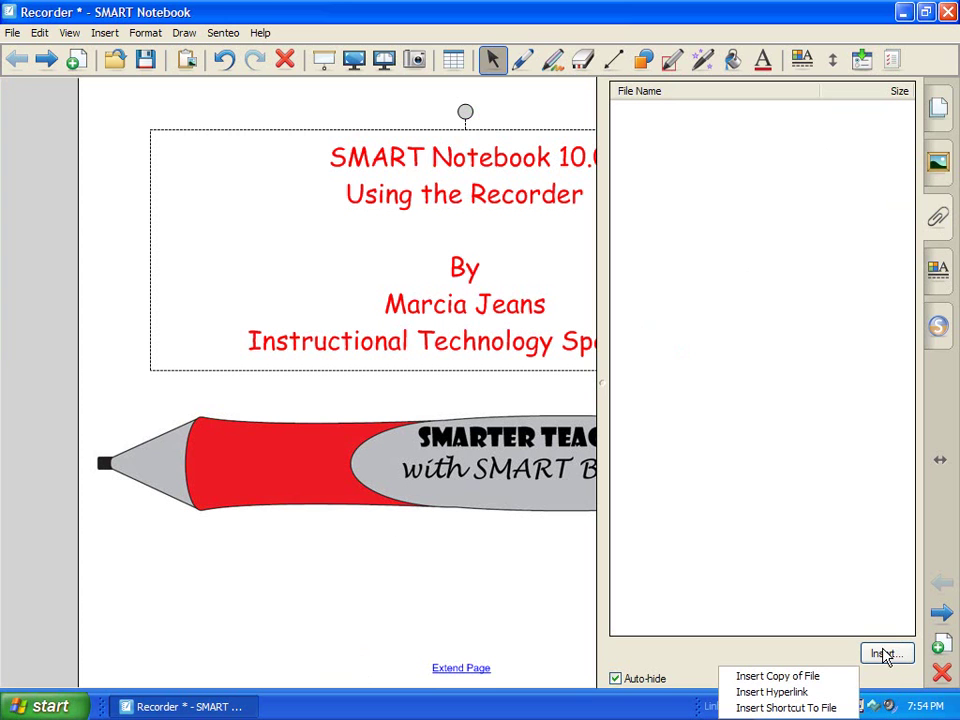
left_click(841, 680)
left_click(283, 300)
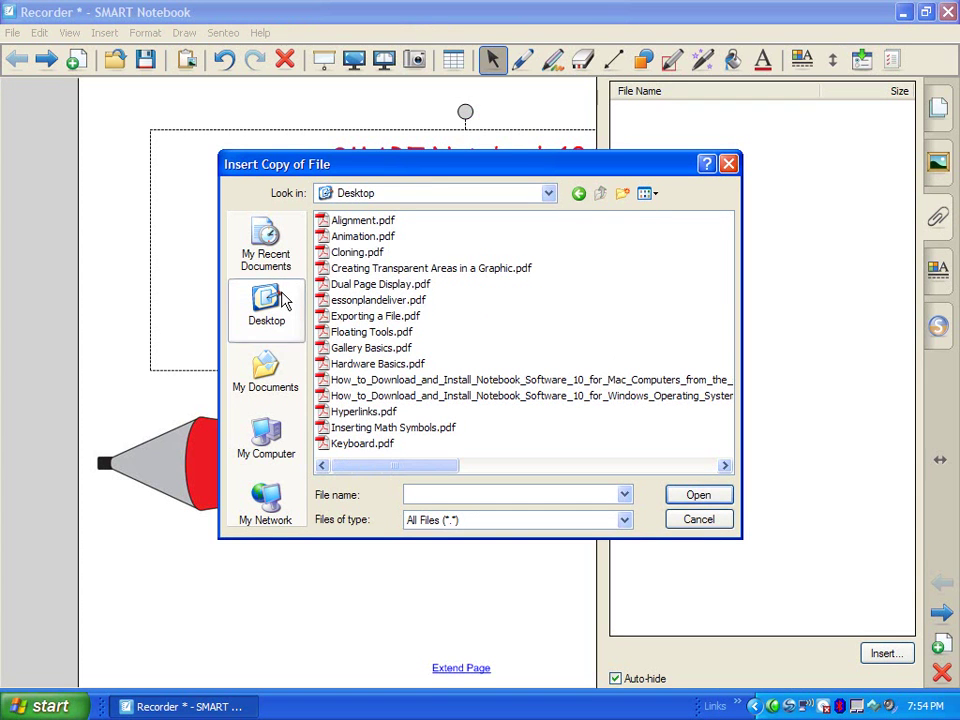
left_click(686, 467)
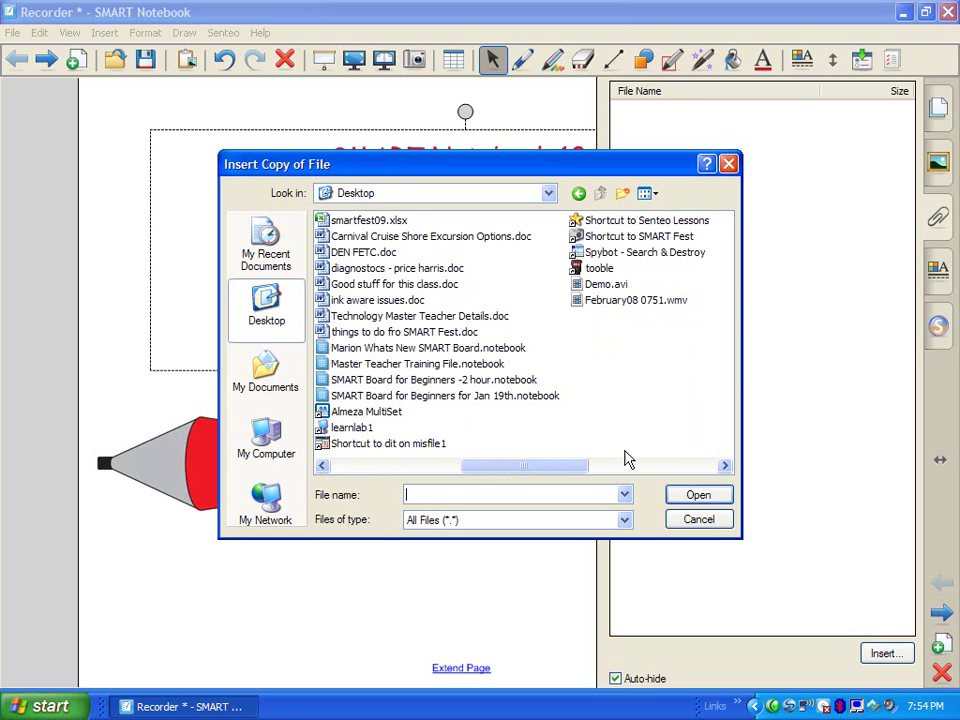
left_click(600, 302)
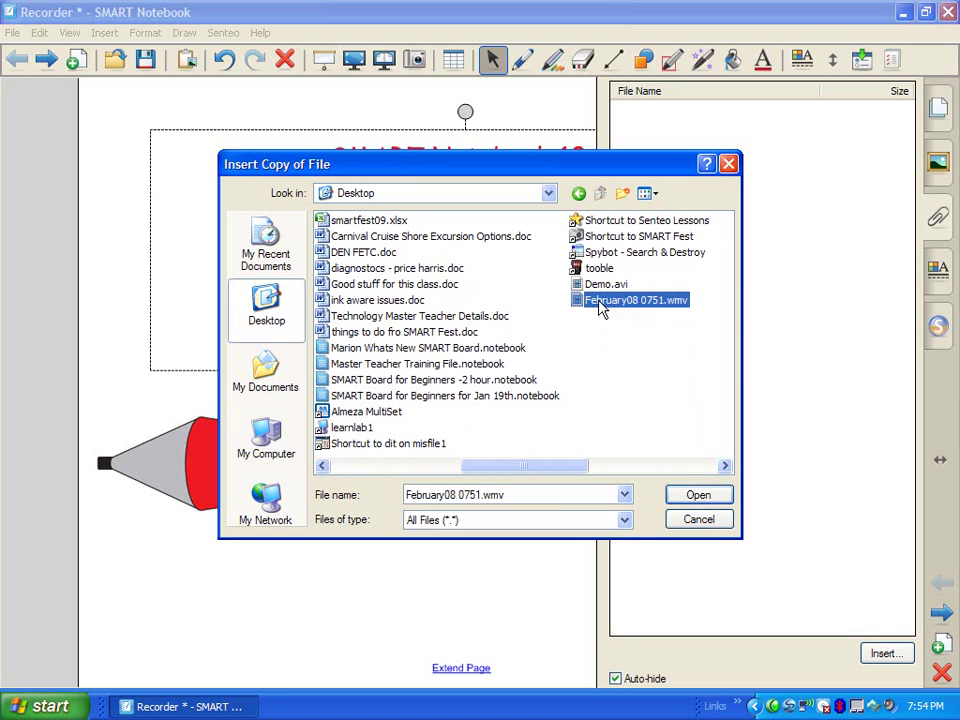
left_click(693, 500)
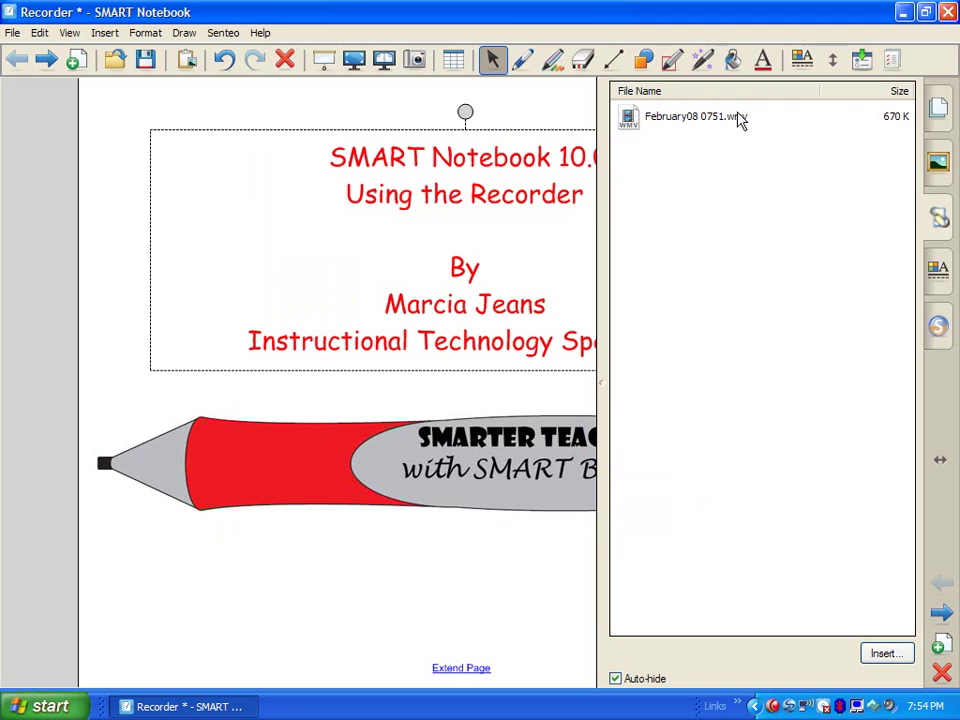
left_click(455, 604)
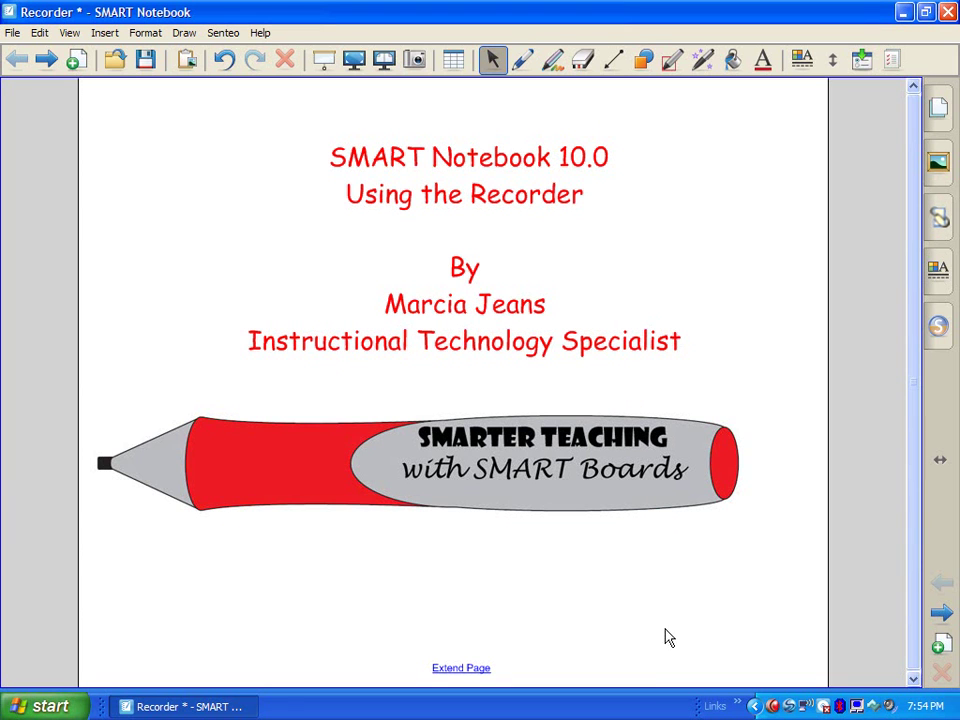
left_click(773, 707)
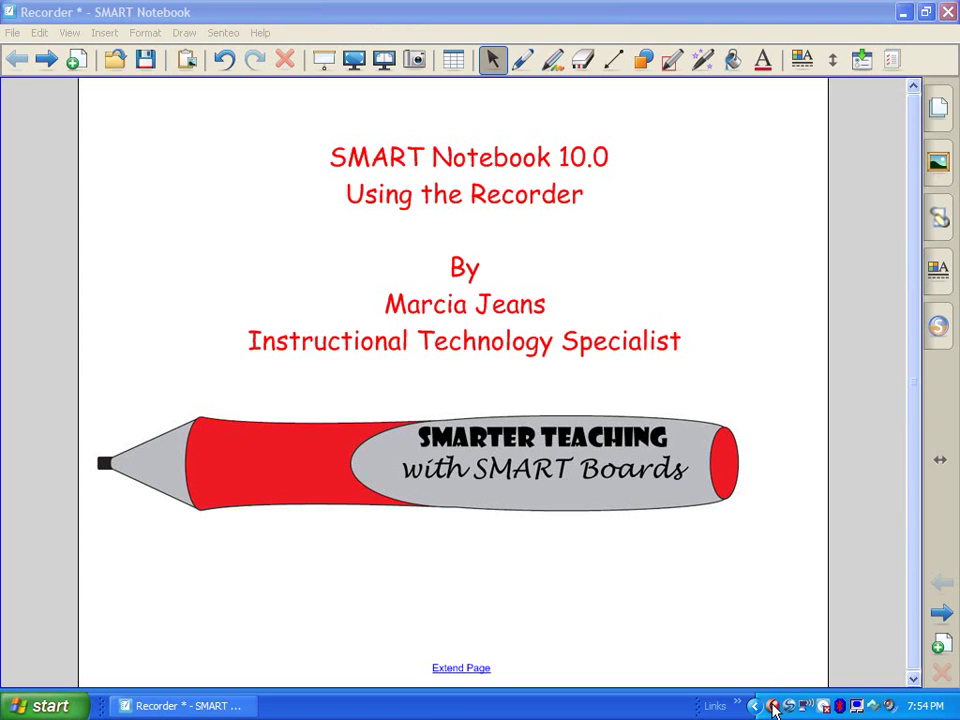